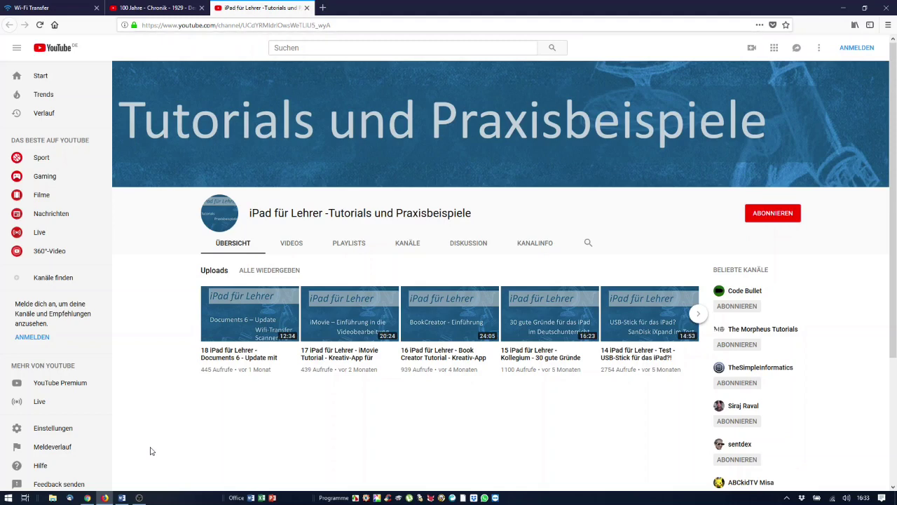
Step: Switch to File Explorer and open the Word document IPadVorlage_Crash 1929 in Dropbox > Schule Geschichte > 11.2eA > 0a. Sitzung_Weltwirtschaftskrise I
left_click(51, 498)
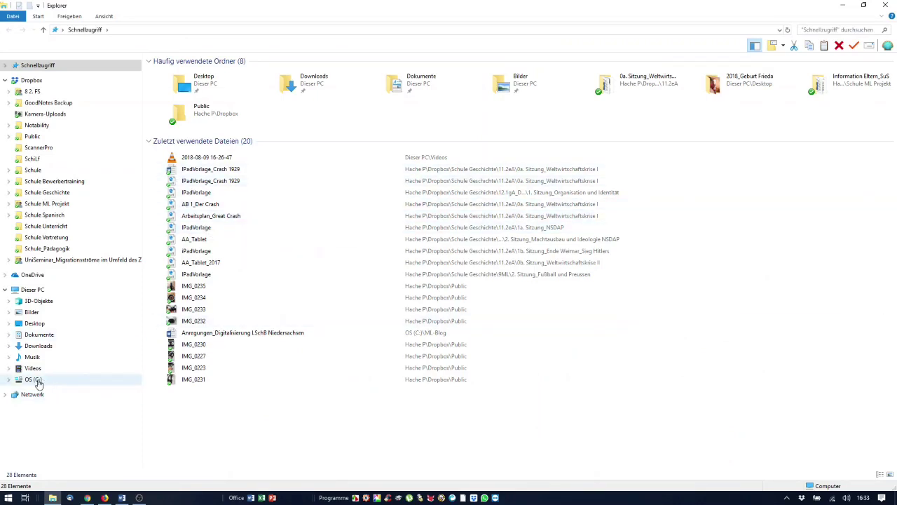
left_click(34, 84)
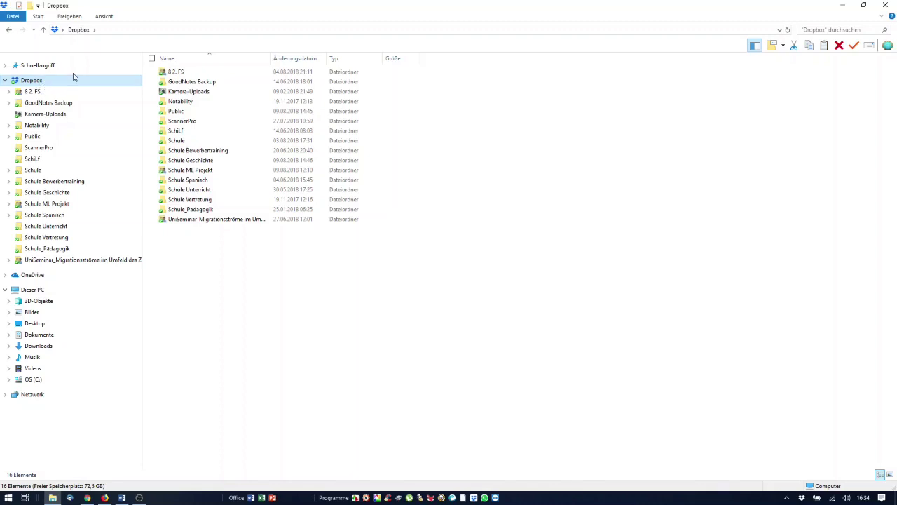
double_click(195, 160)
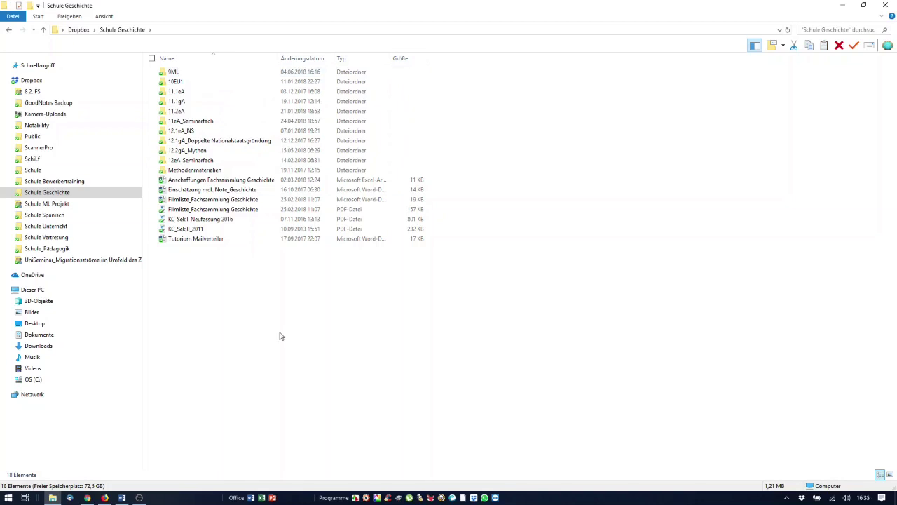
double_click(190, 110)
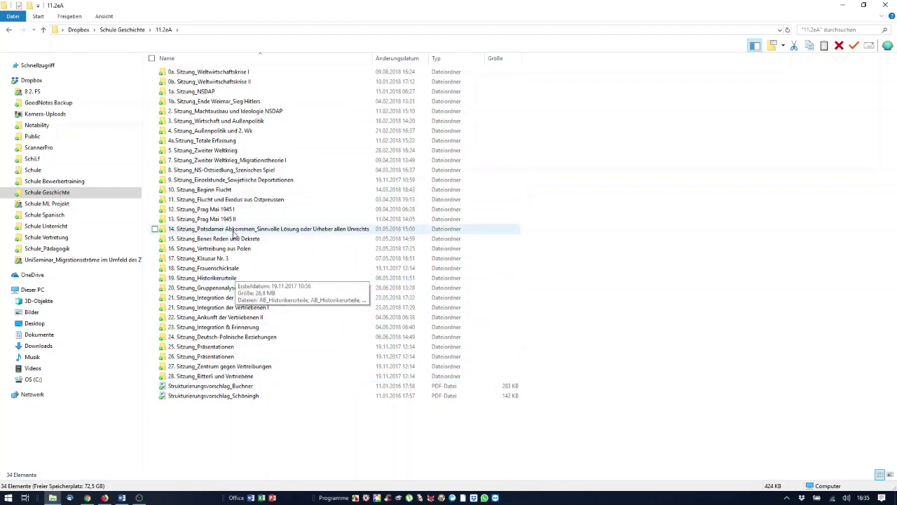
double_click(216, 73)
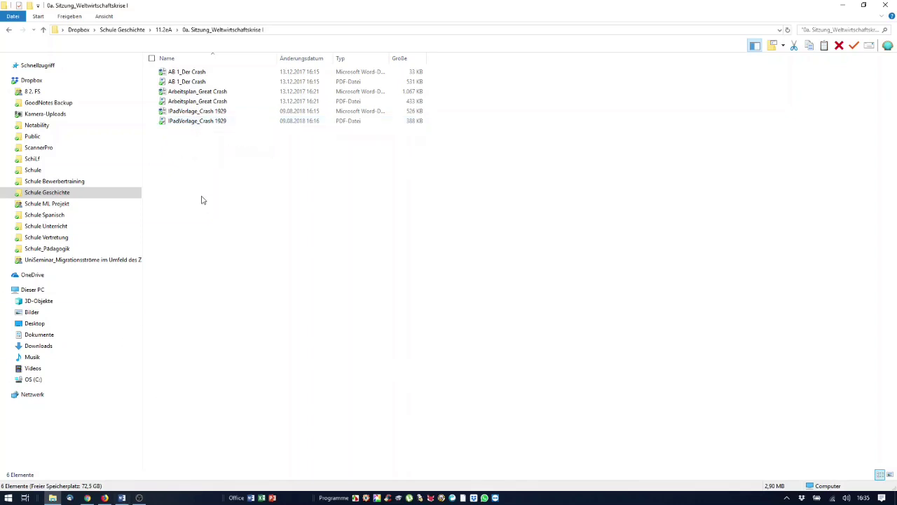
double_click(190, 114)
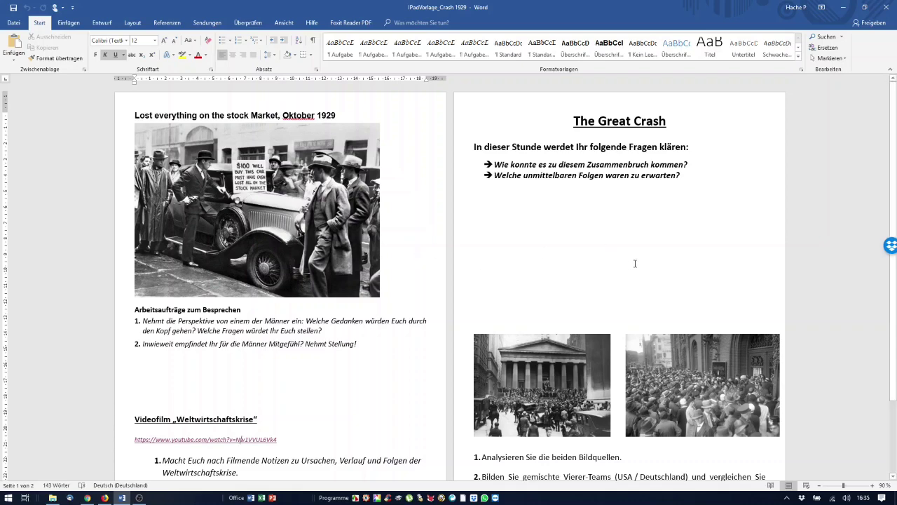
Step: Examine both pages of the worksheet at a larger zoom: the pictures, discussion tasks, video link, key questions and picture-analysis tasks
scroll(635, 264, "up", 5, "ctrl")
scroll(643, 296, "up", 3)
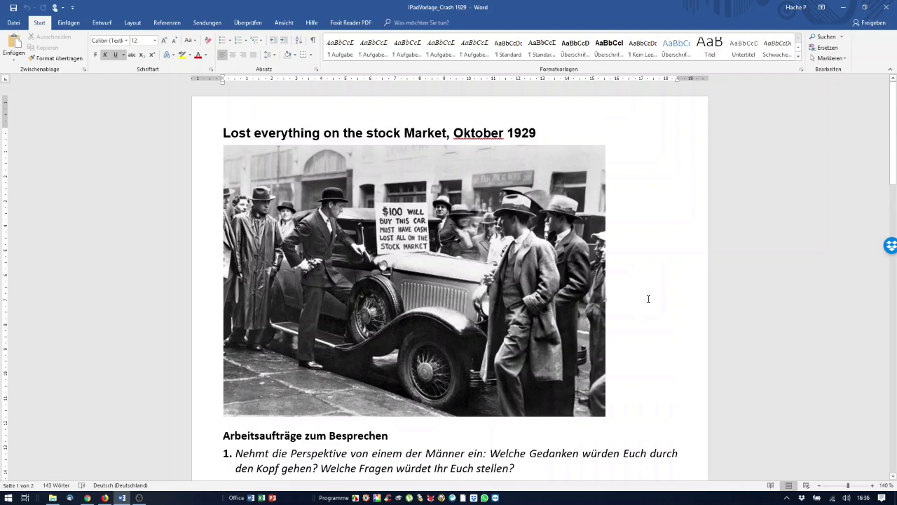
scroll(652, 299, "down", 1)
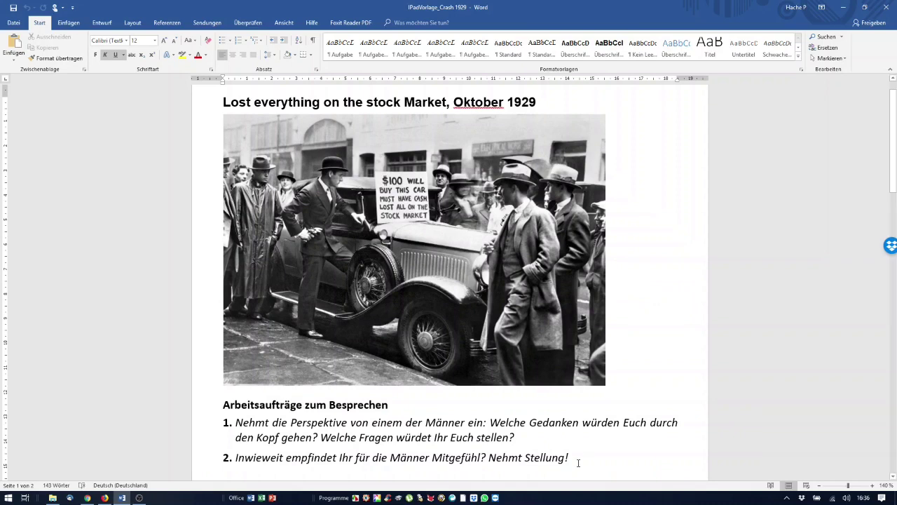
left_click(516, 437, "shift")
left_click(595, 449)
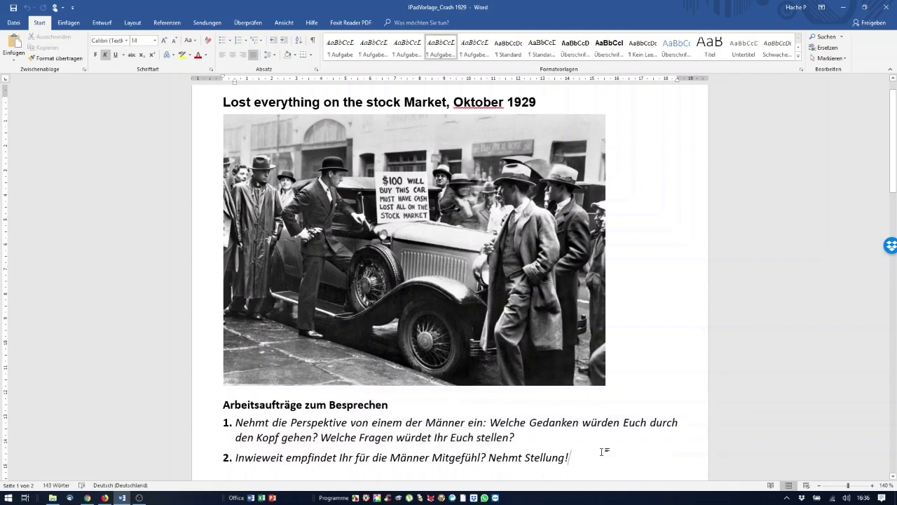
scroll(633, 407, "down", 2)
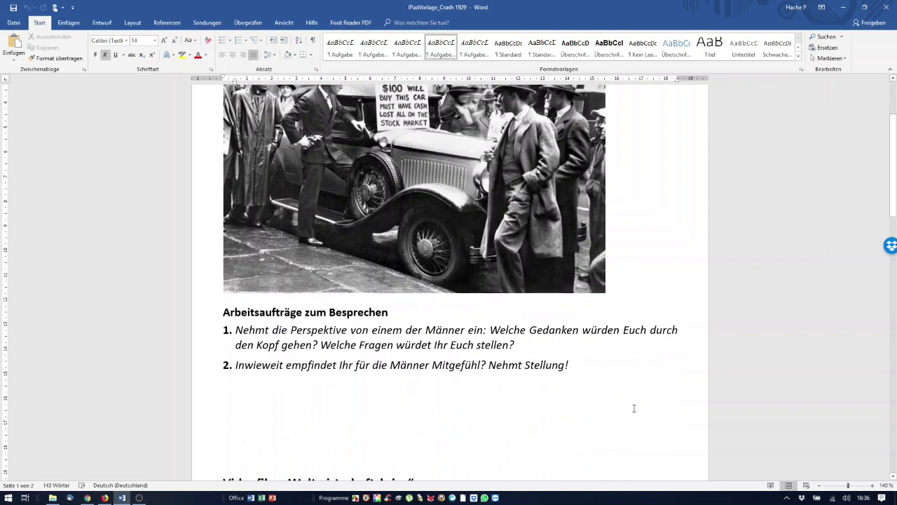
scroll(634, 407, "up", 2)
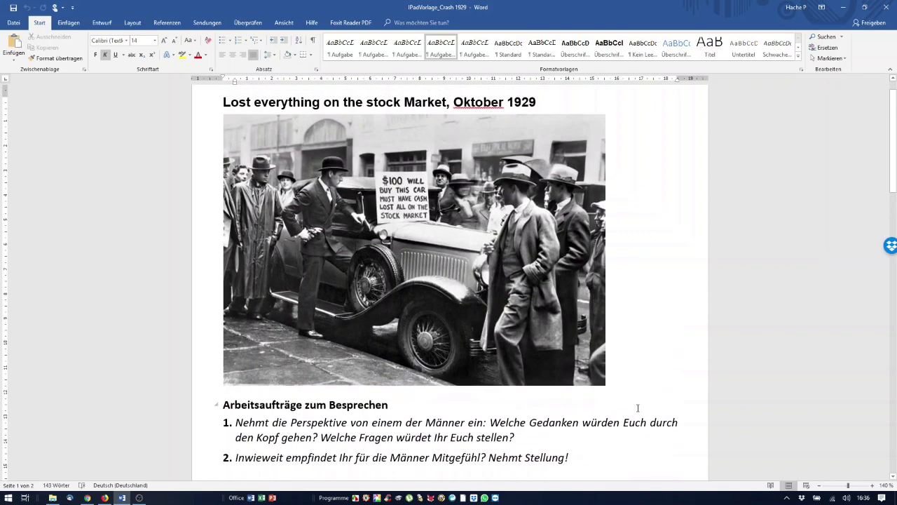
scroll(649, 399, "down", 8)
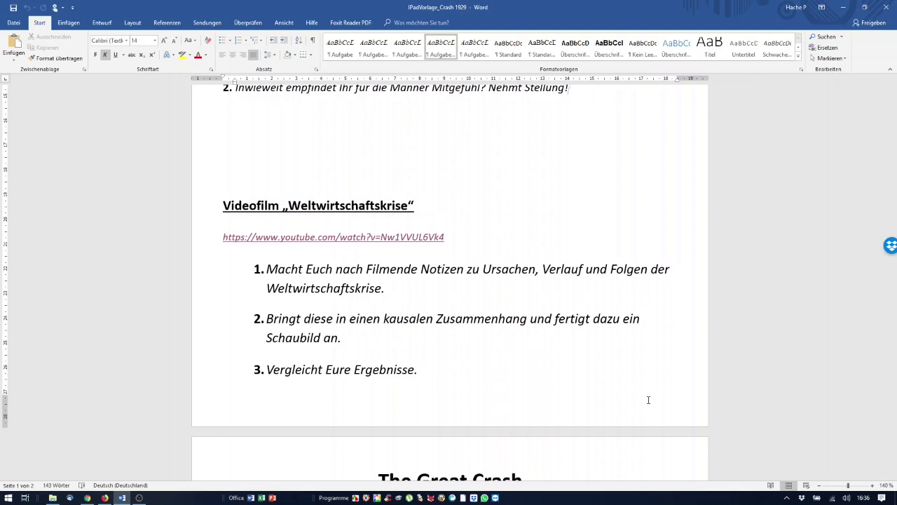
scroll(648, 400, "down", 4)
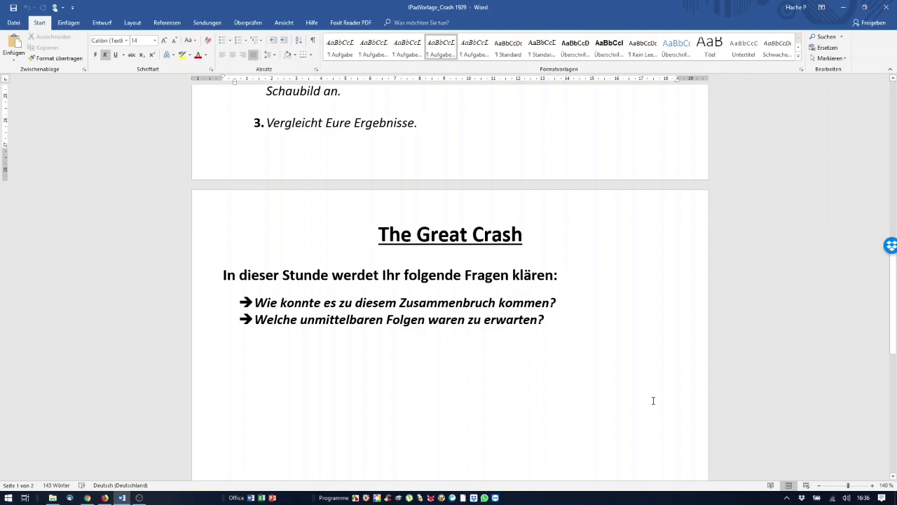
scroll(655, 399, "down", 4)
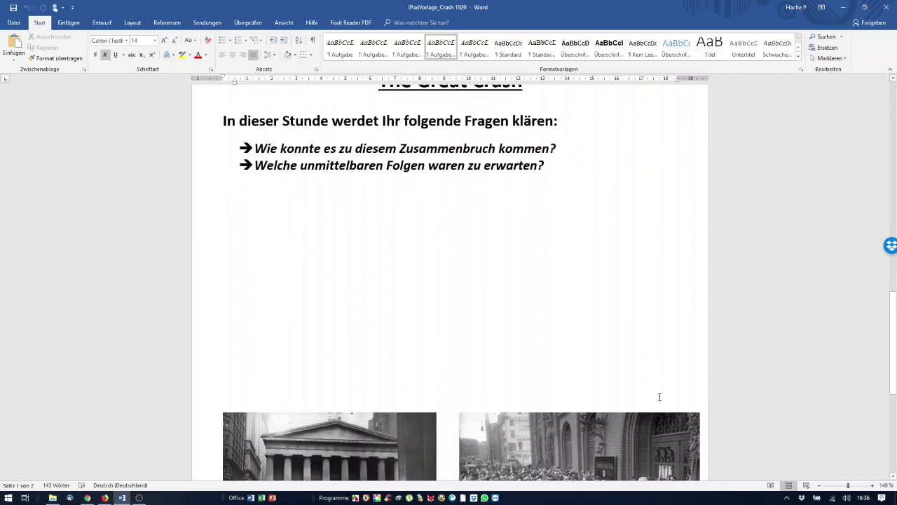
scroll(660, 397, "down", 7)
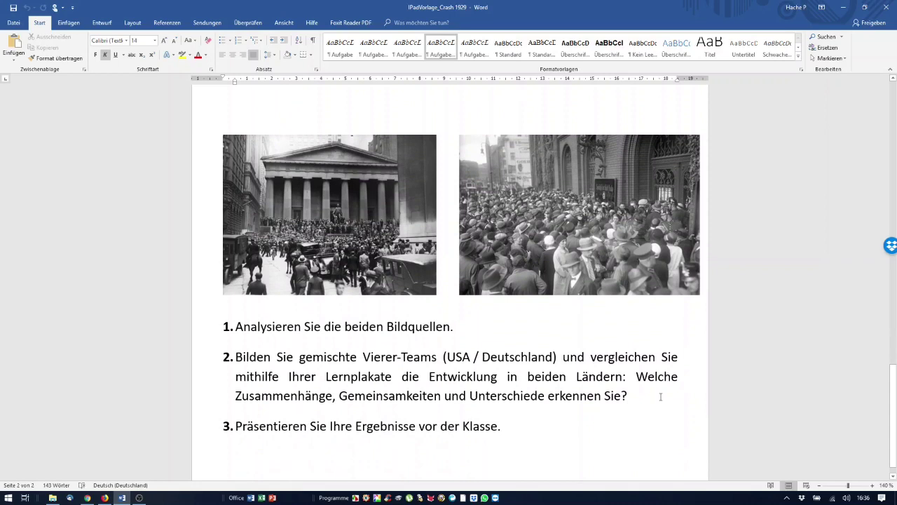
scroll(660, 396, "down", 1)
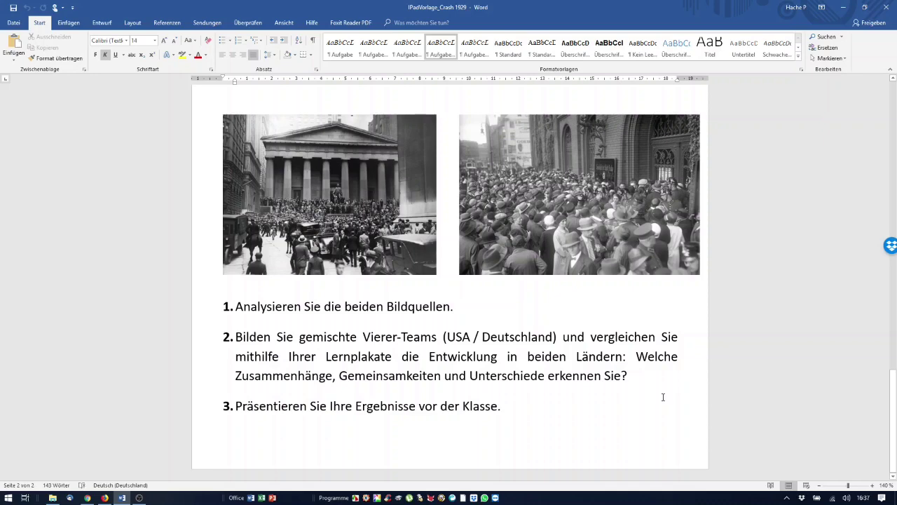
scroll(661, 403, "up", 3)
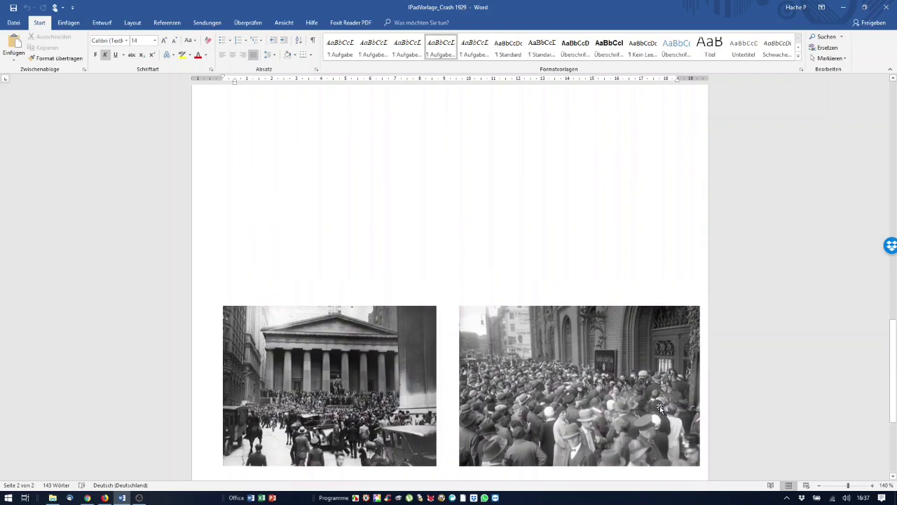
scroll(659, 408, "up", 15)
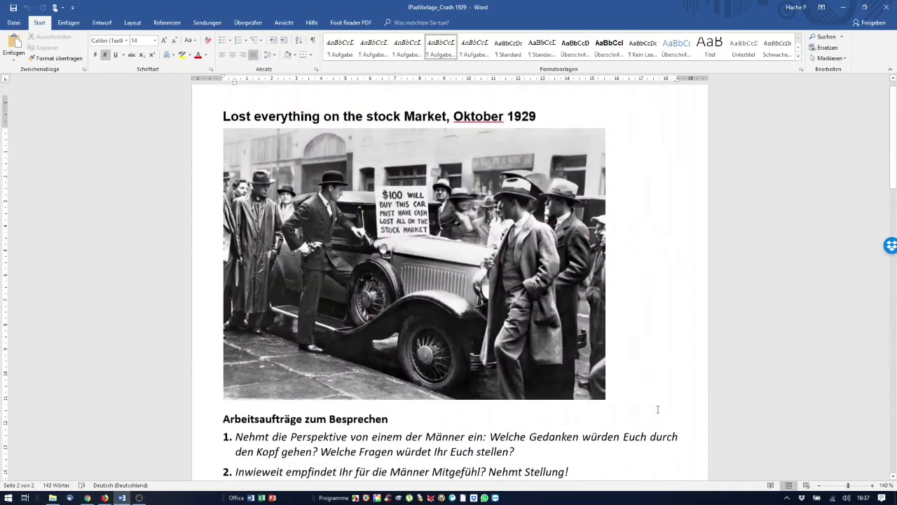
scroll(658, 409, "up", 1)
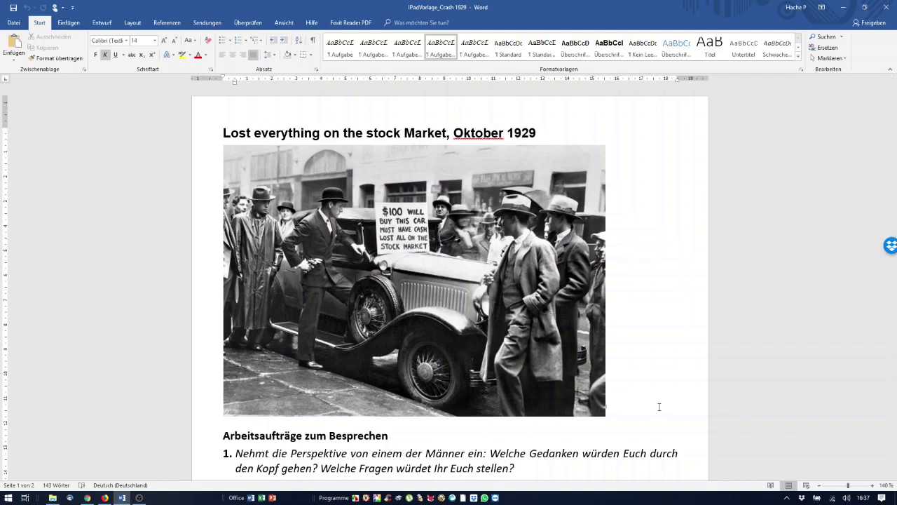
Step: Save the worksheet as the Word document IPadVorlage_Crash 1929 in the recent Dropbox folder 0a, replacing the existing file
left_click(12, 24)
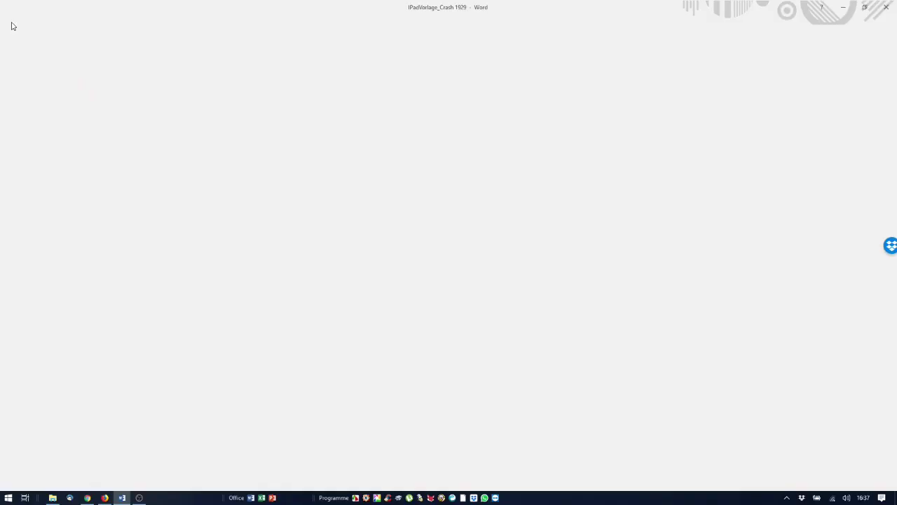
left_click(33, 115)
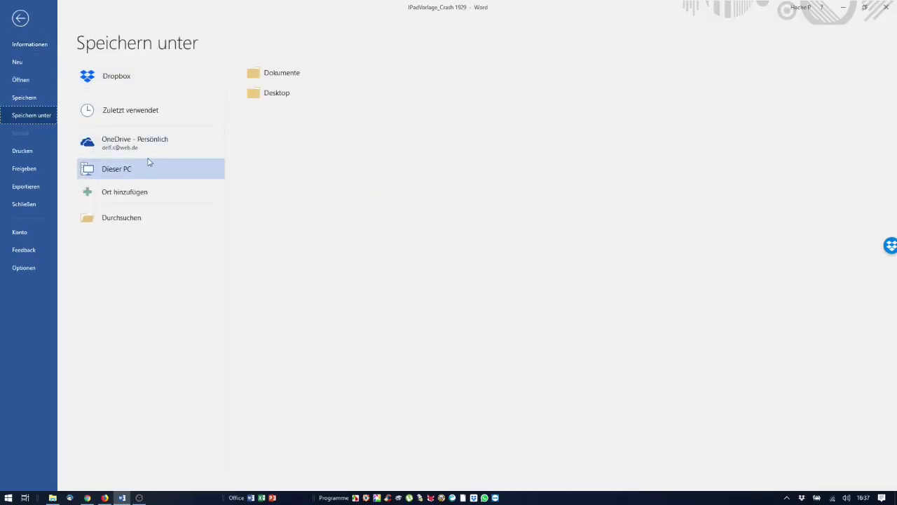
left_click(113, 77)
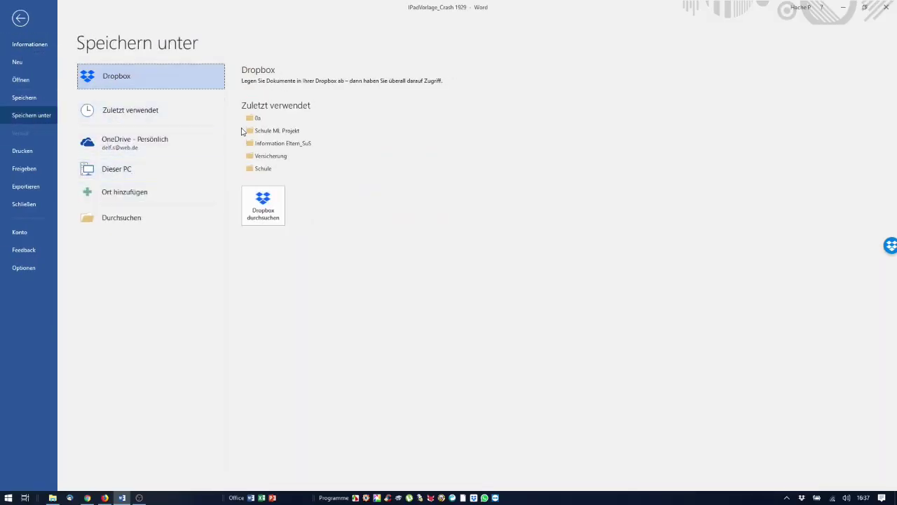
left_click(256, 118)
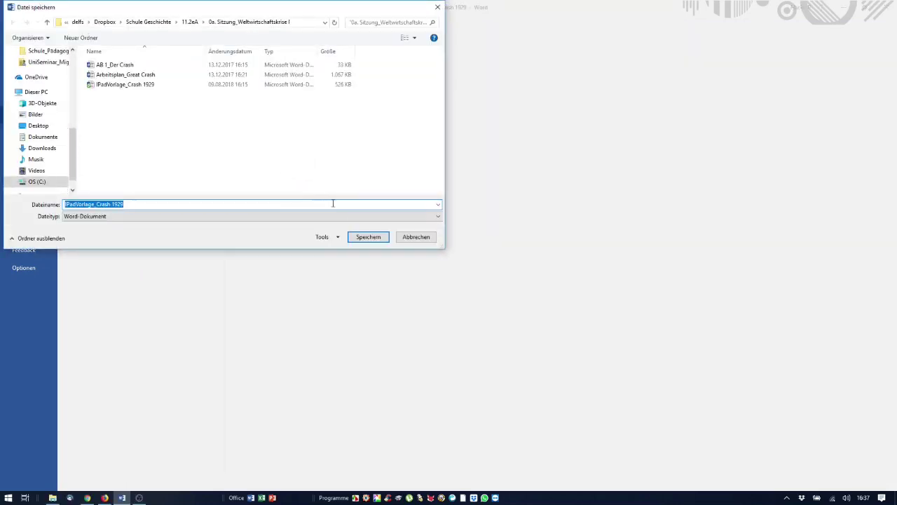
left_click(364, 237)
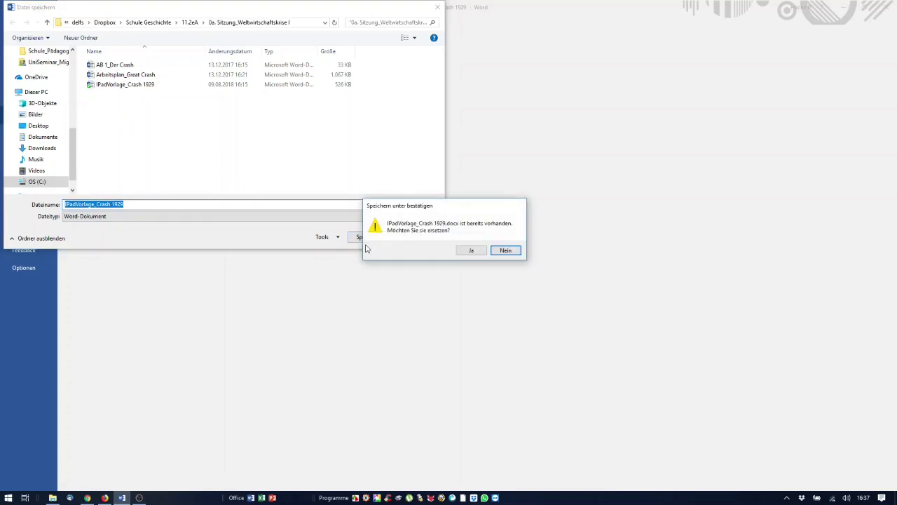
left_click(464, 252)
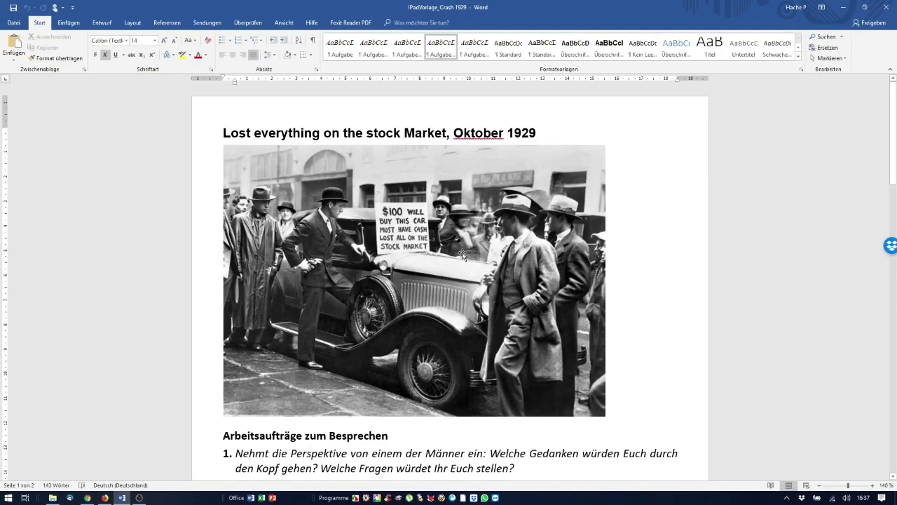
Step: Save a PDF copy of the worksheet as IPadVorlage_Crash 1929 in the same Dropbox folder, replacing the existing PDF
left_click(14, 22)
left_click(53, 118)
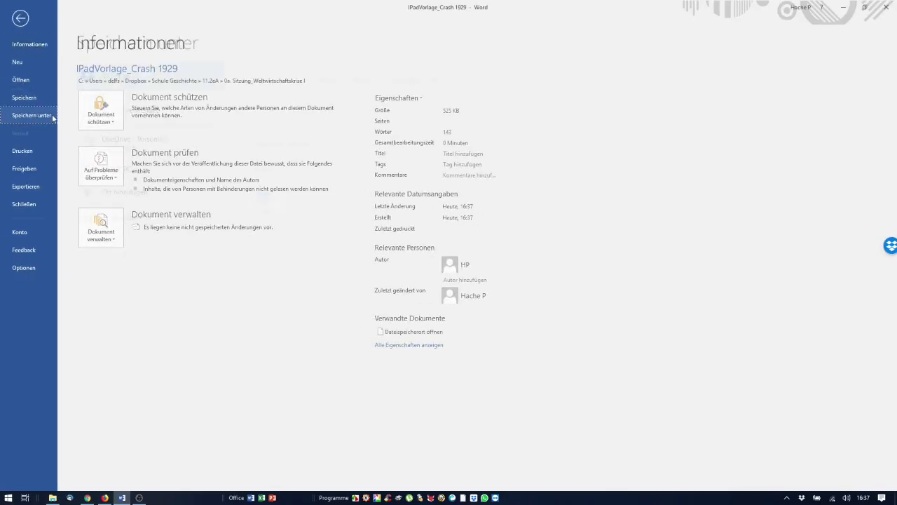
left_click(110, 79)
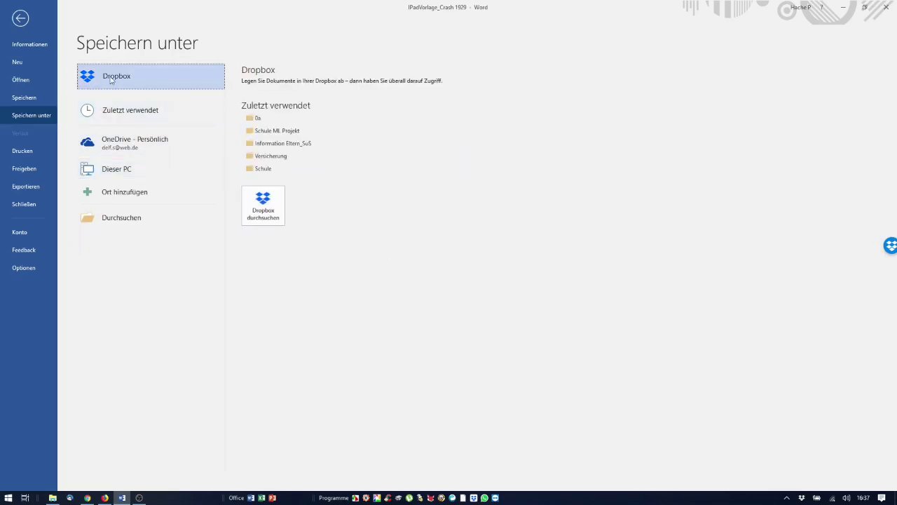
left_click(254, 118)
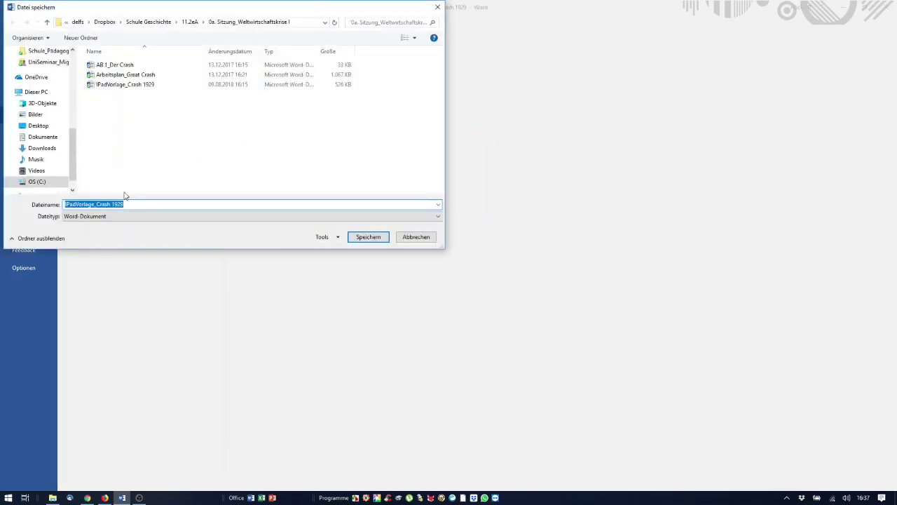
left_click(106, 216)
left_click(184, 265)
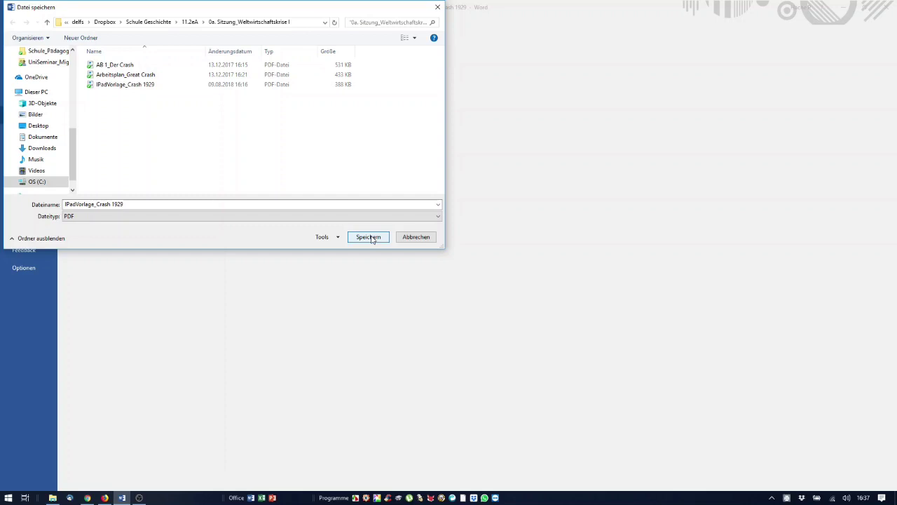
left_click(371, 238)
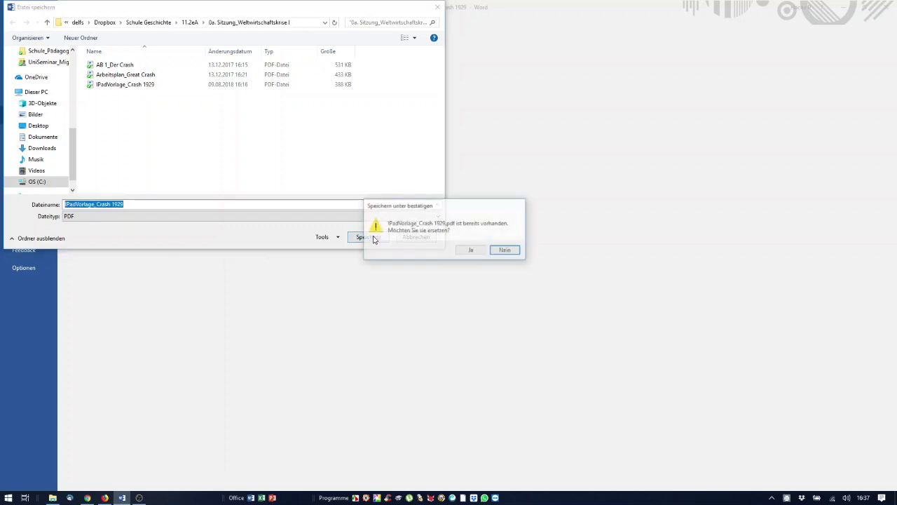
left_click(463, 252)
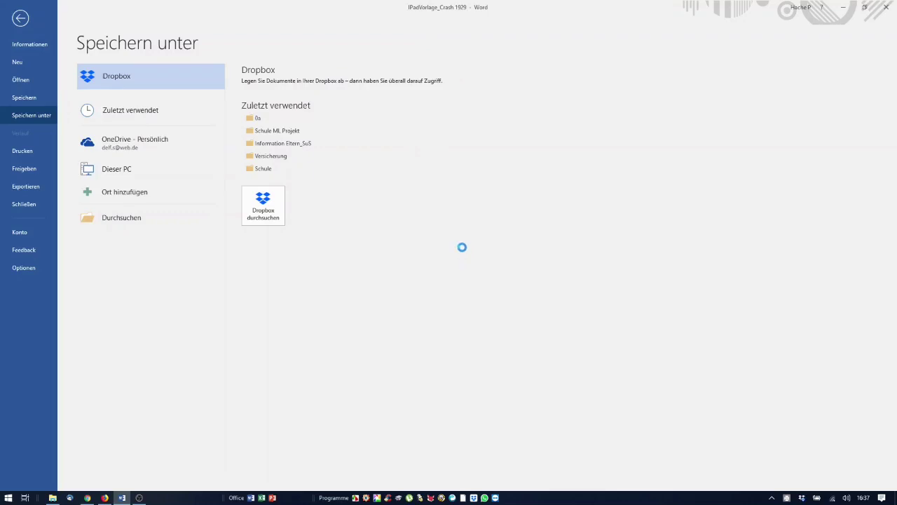
Step: Close the Word worksheet and open the PDF Arbeitsplan_Great Crash from the session folder
scroll(673, 313, "down", 10)
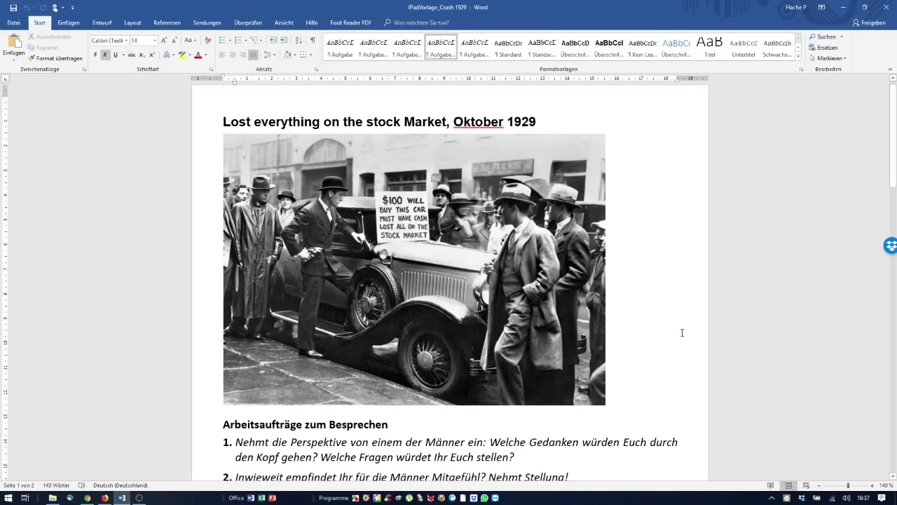
left_click(884, 7)
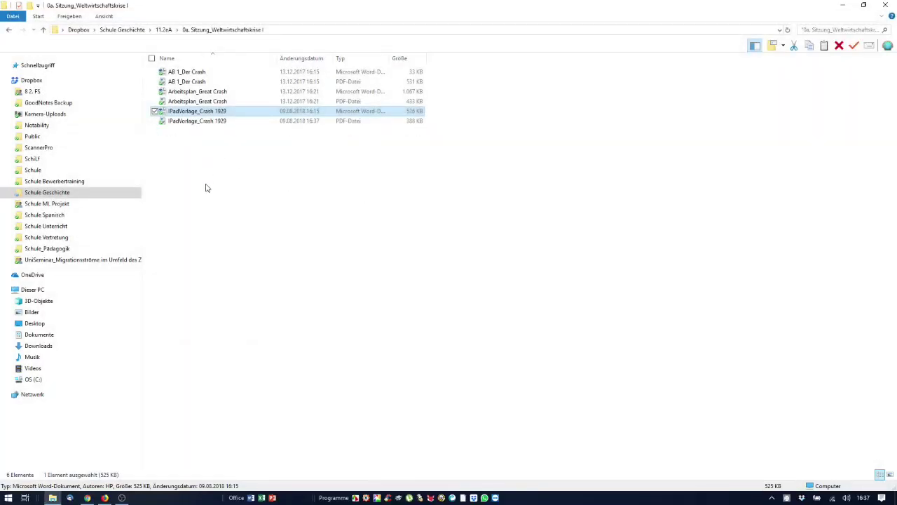
left_click(195, 140)
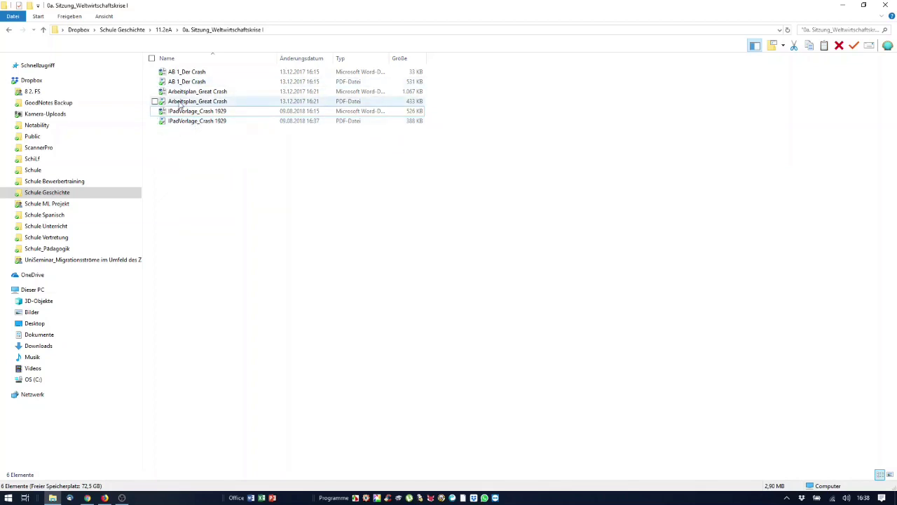
double_click(181, 102)
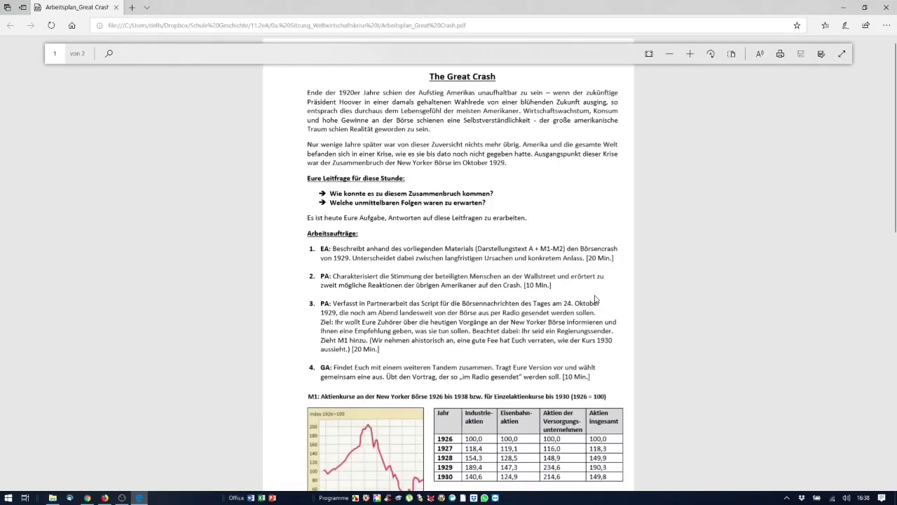
Step: Look through the tasks and the M1 share-price material in the Arbeitsplan_Great Crash PDF, and close it
scroll(591, 311, "down", 3)
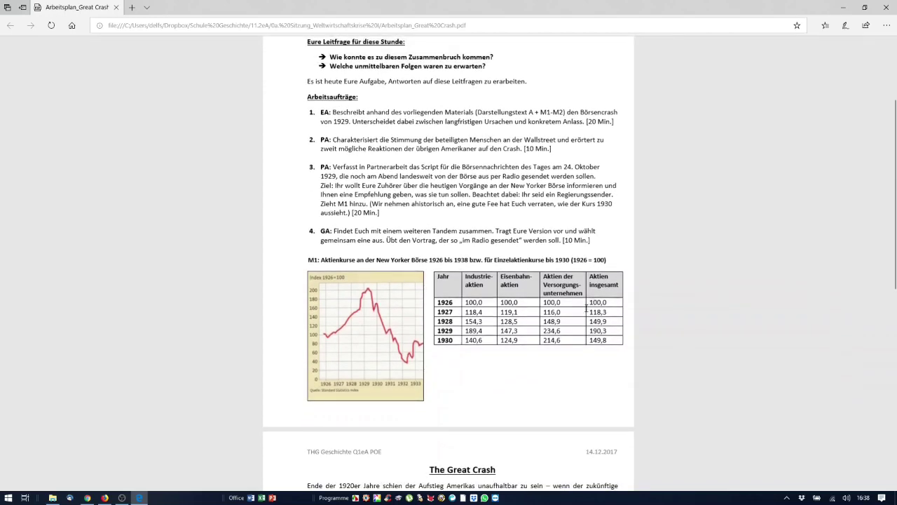
scroll(585, 306, "up", 3)
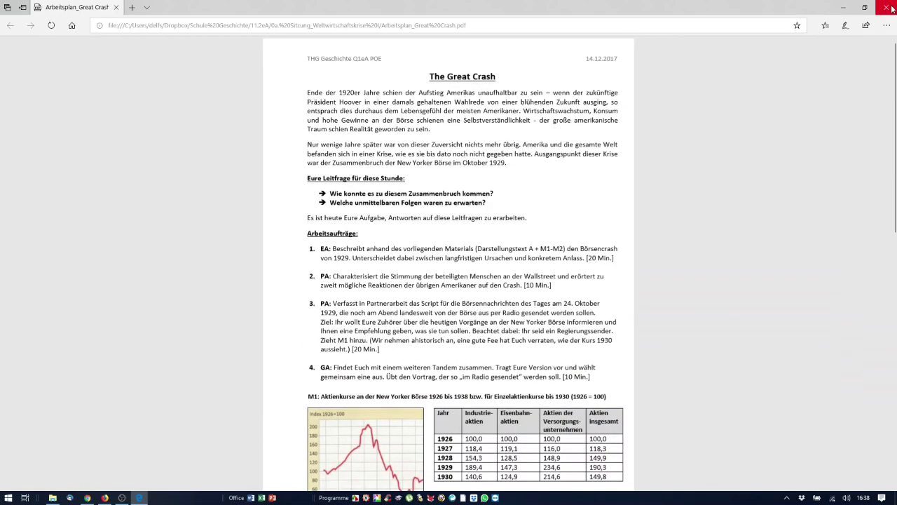
left_click(890, 7)
Step: Open the PDF AB 1_Der Crash from the session folder, look through its source texts and tasks, and close it
double_click(177, 81)
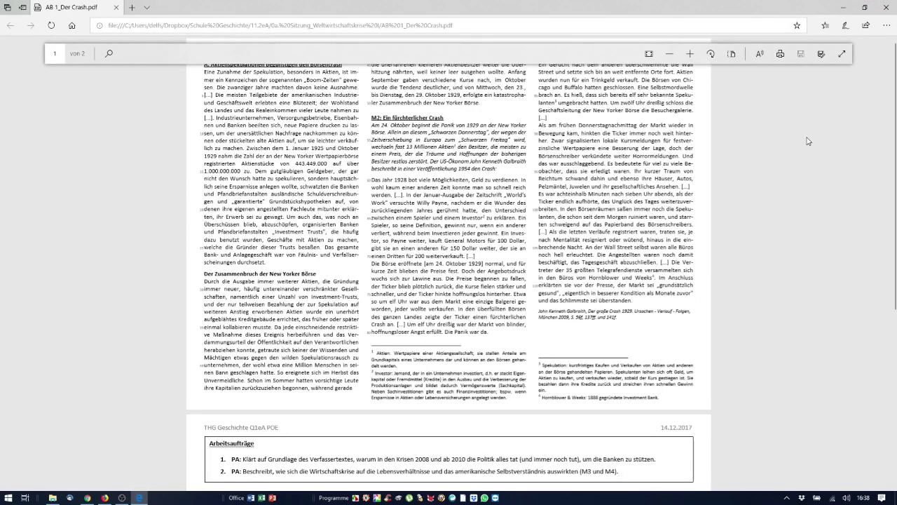
scroll(639, 216, "down", 3)
scroll(639, 215, "down", 3)
scroll(640, 216, "up", 5)
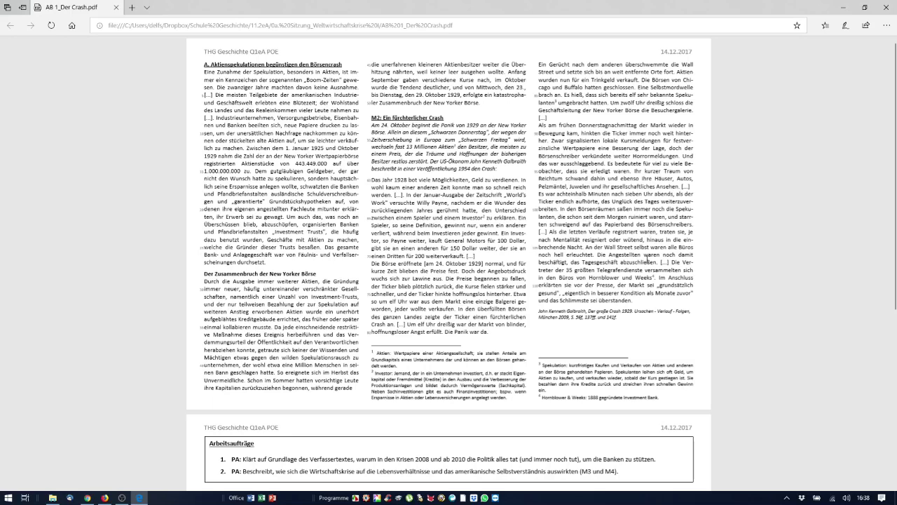
left_click(893, 7)
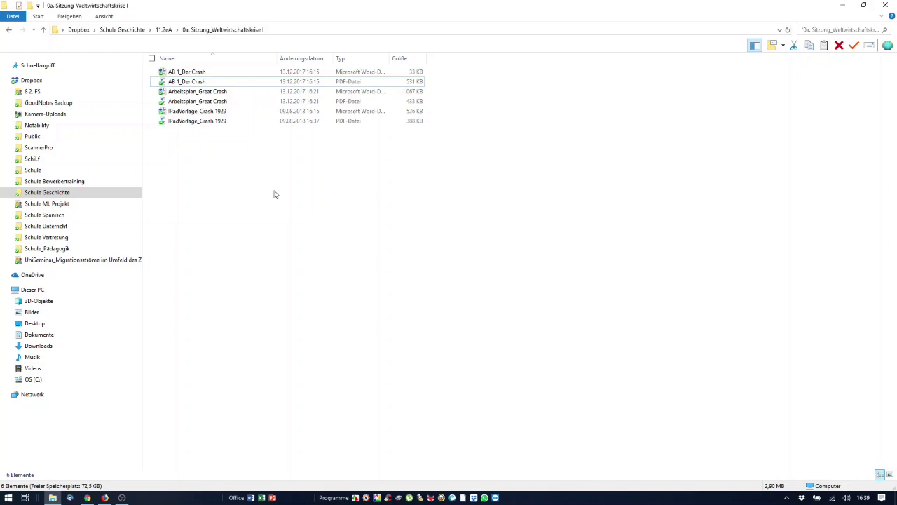
Step: Go up to the course folder 11.2eA and reopen its subfolder 0a. Sitzung_Weltwirtschaftskrise I
left_click(163, 29)
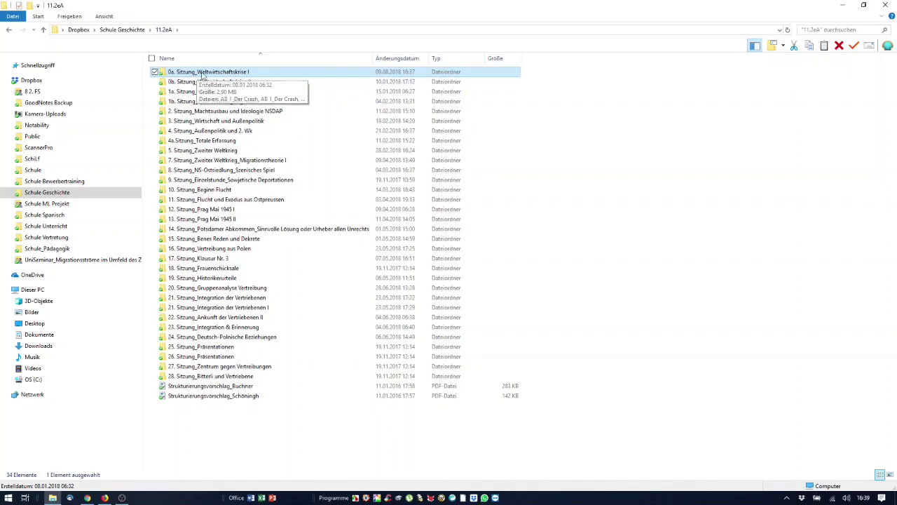
double_click(207, 73)
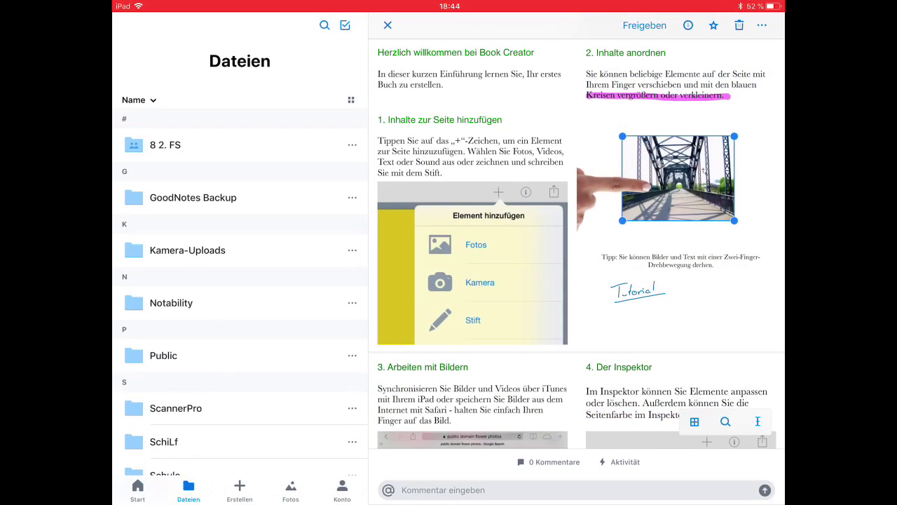
Step: In Dropbox on the iPad, open the folder 0a. Sitzung_Weltwirtschaftskrise I inside Schule Geschichte, 11.2eA
scroll(240, 281, "down", 4)
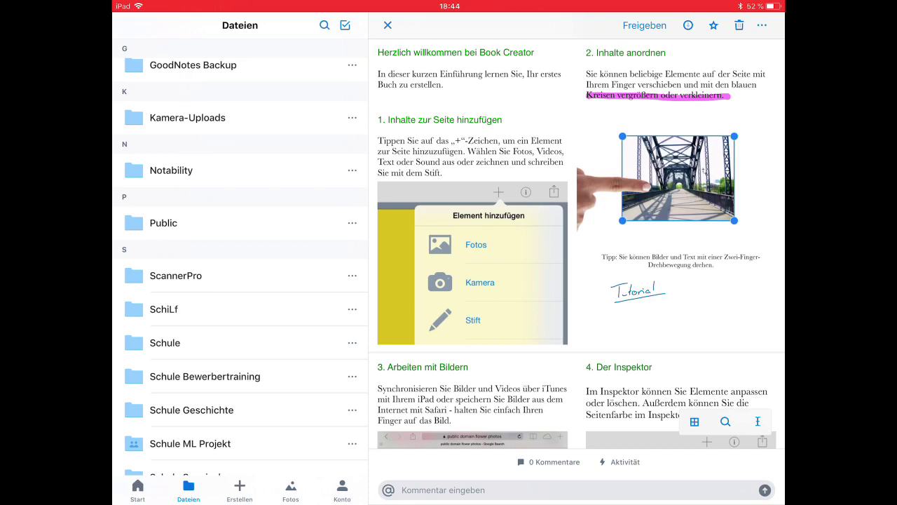
scroll(239, 280, "down", 6)
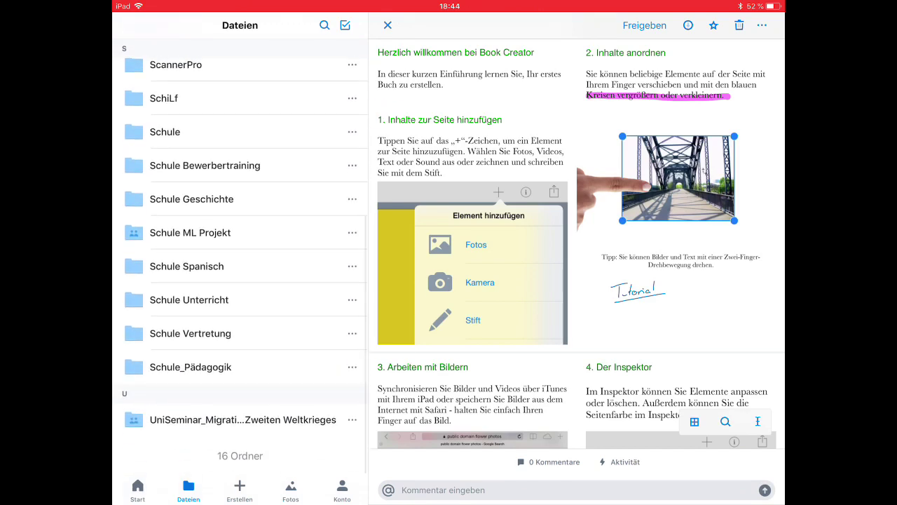
left_click(191, 199)
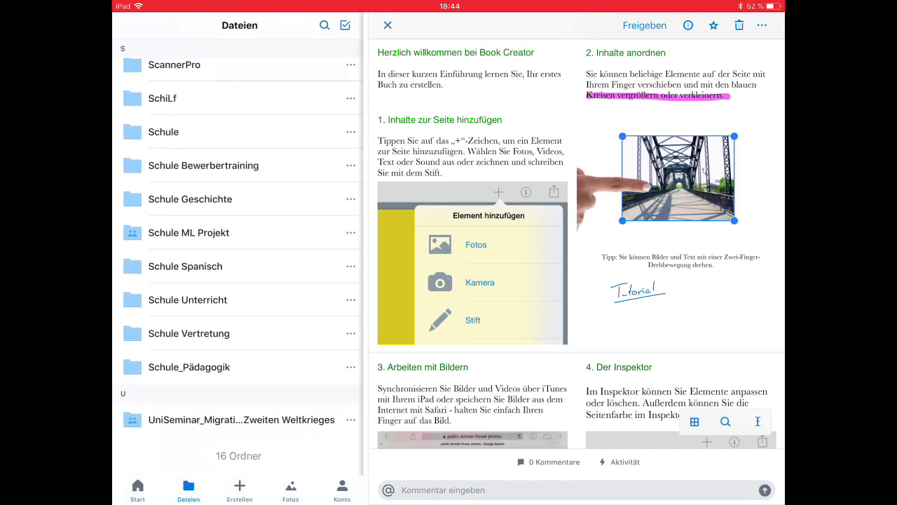
left_click(169, 307)
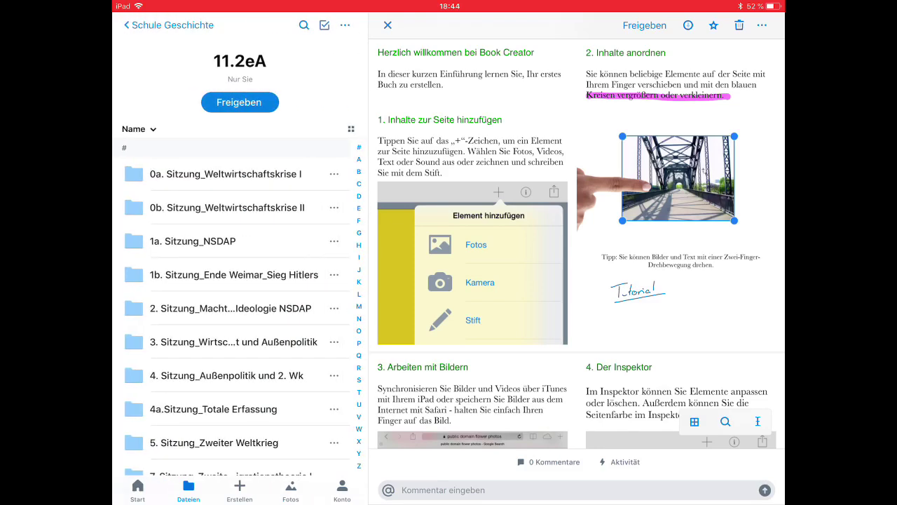
left_click(225, 174)
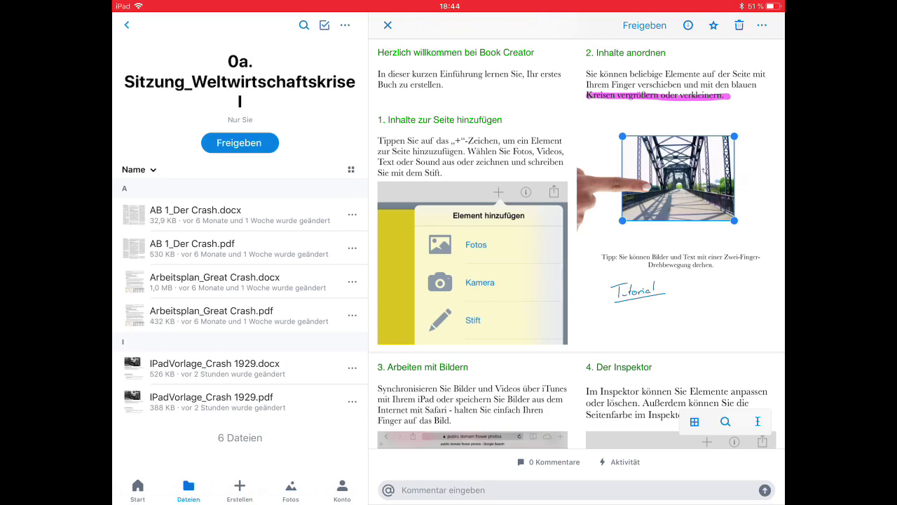
Step: Open IPadVorlage_Crash 1929.pdf and examine its picture tasks, the video link with its tasks, and the key questions under The Great Crash
left_click(211, 401)
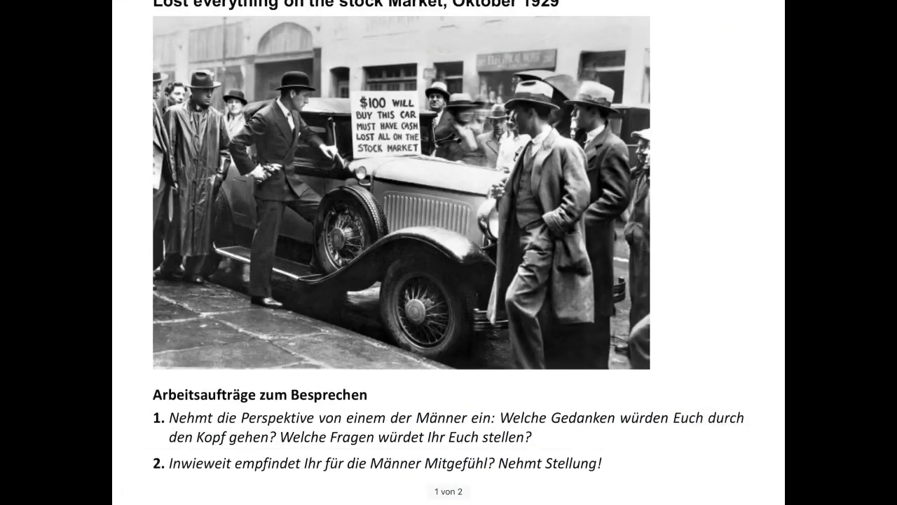
scroll(448, 253, "up", 1)
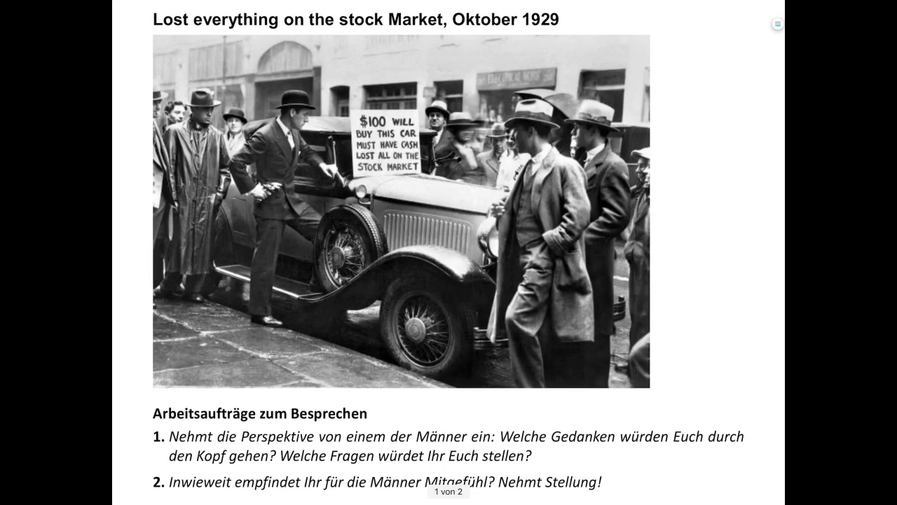
scroll(448, 252, "down", 10)
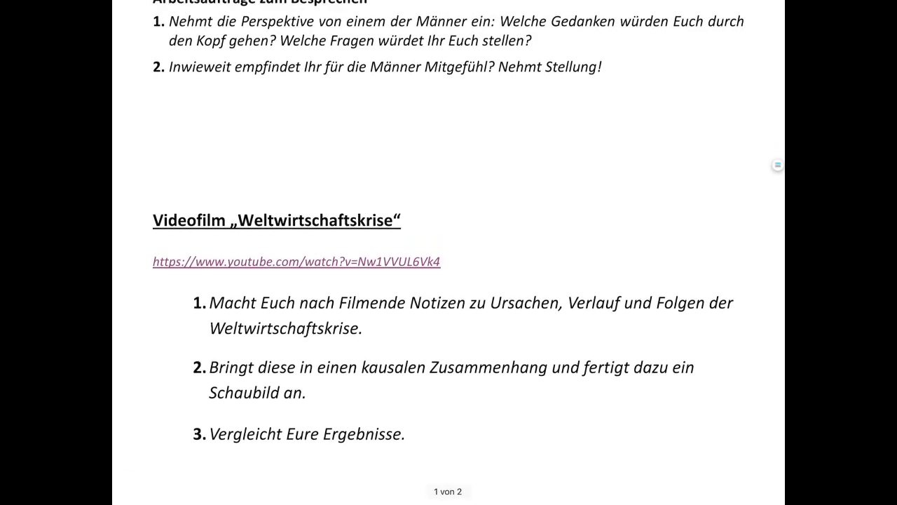
left_click(296, 262)
scroll(448, 281, "down", 6)
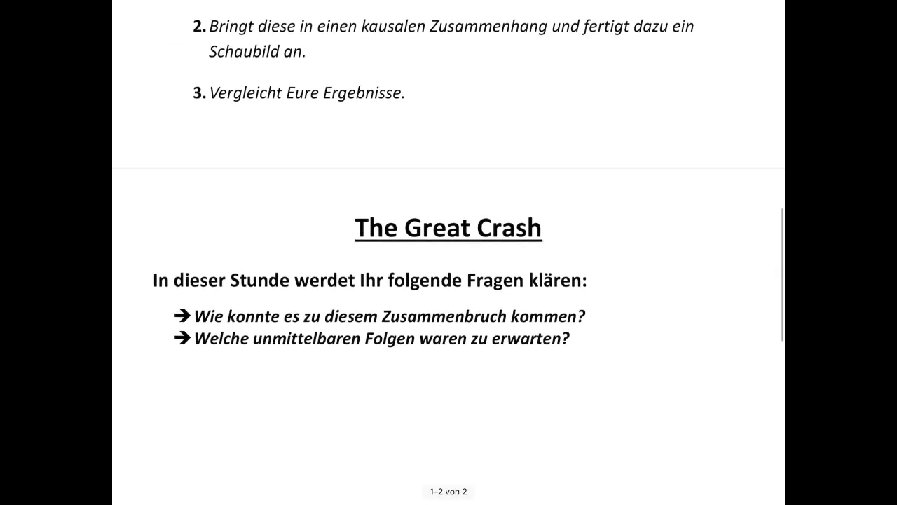